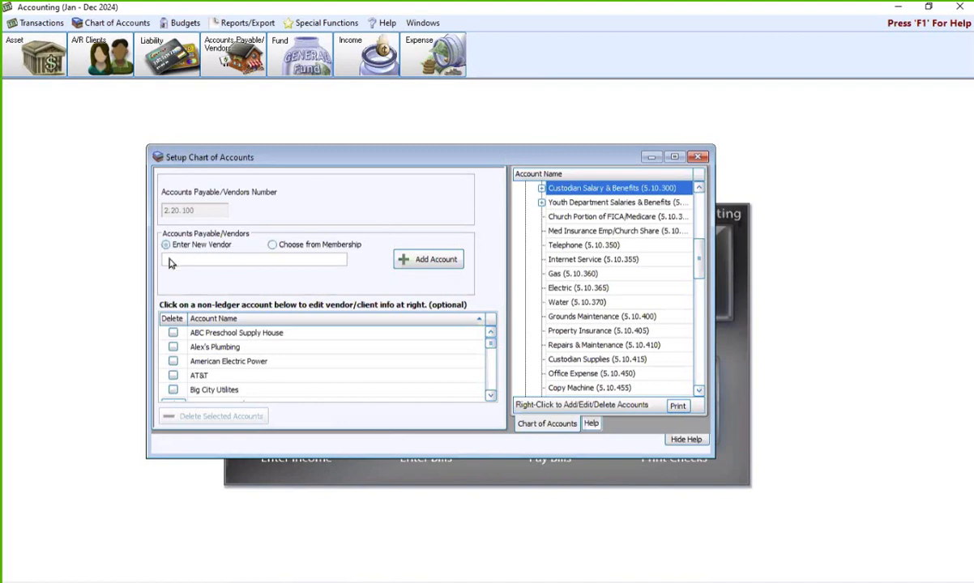
- Close the Setup Chart of Accounts window to return to the Jan - Dec 2024 home screen
left_click(698, 156)
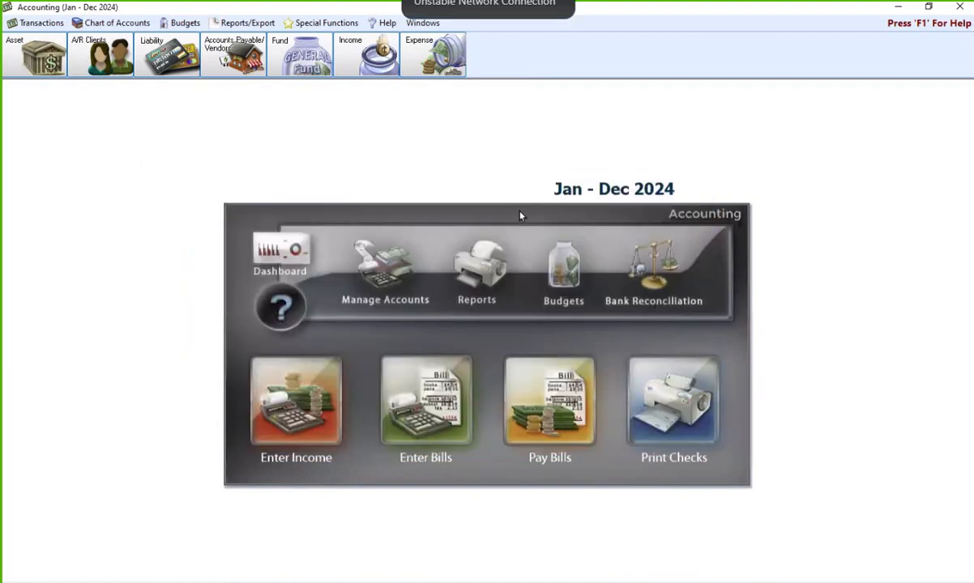
left_click(400, 242)
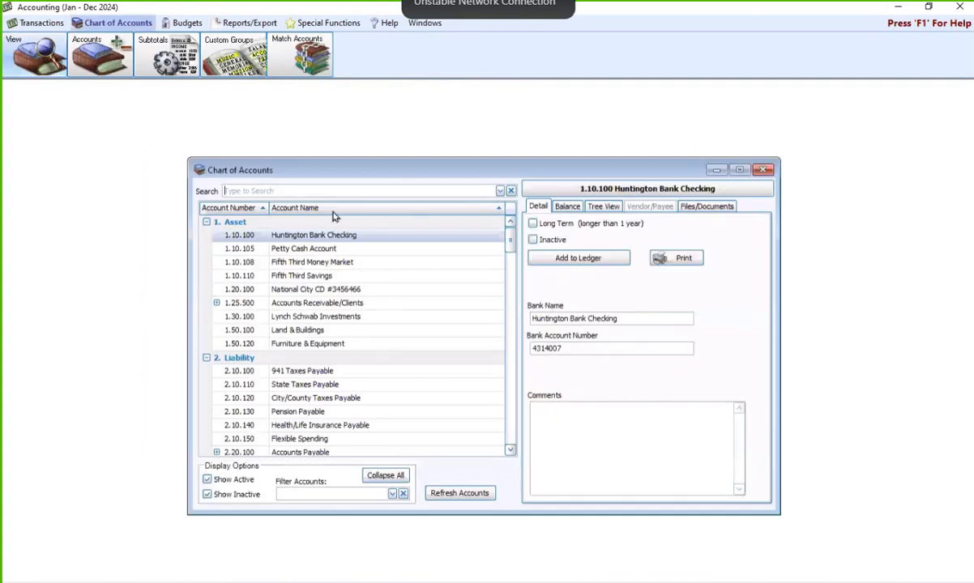
left_click(332, 192)
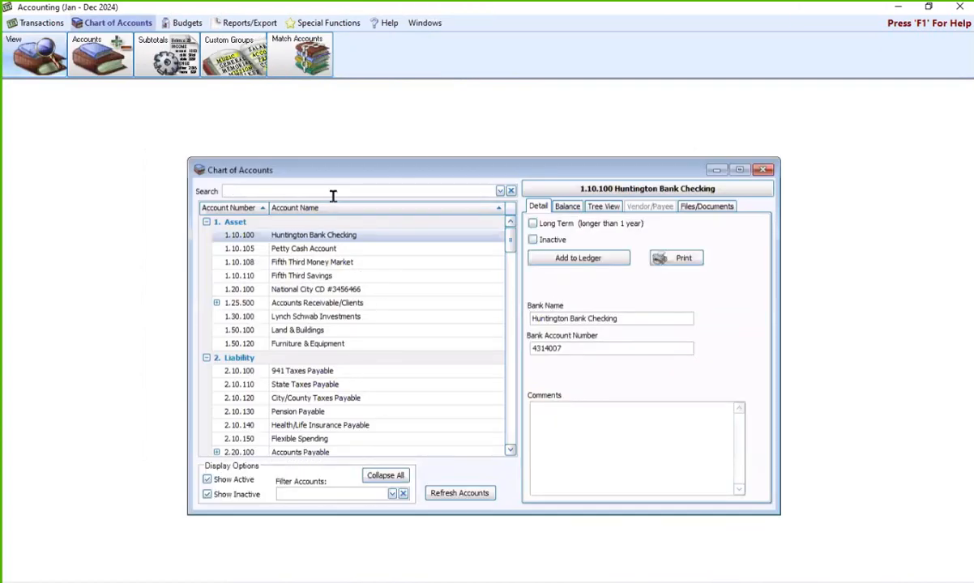
type("Li")
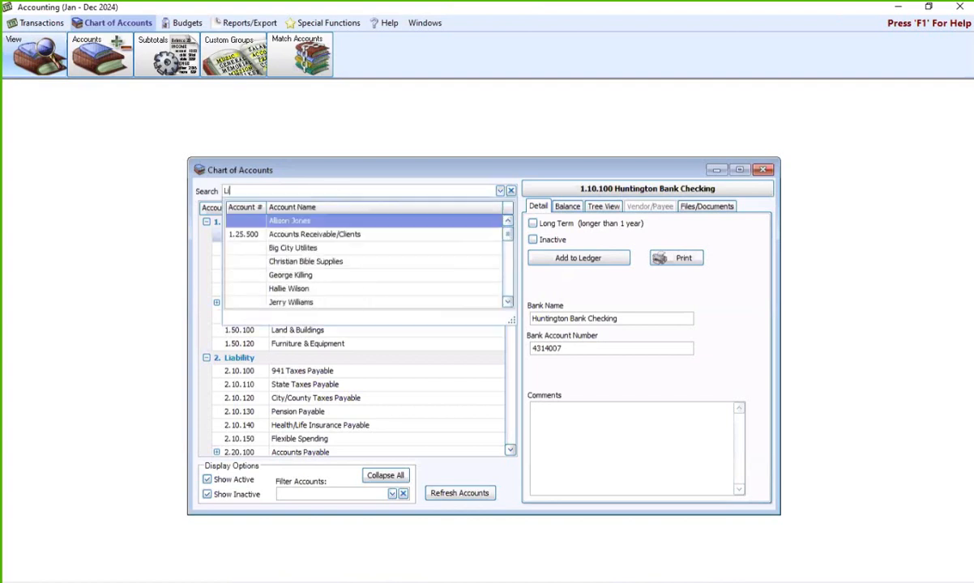
type("sa")
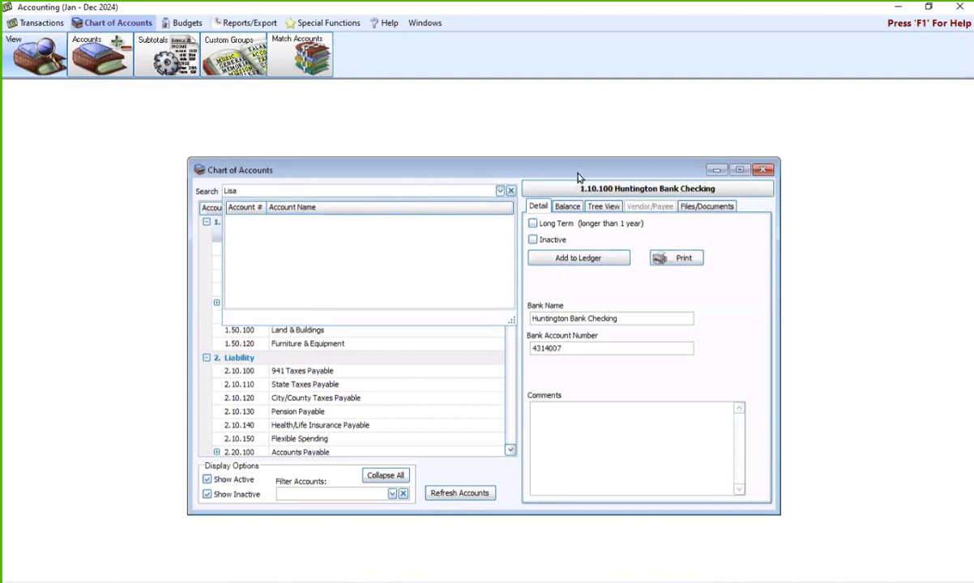
left_click(762, 171)
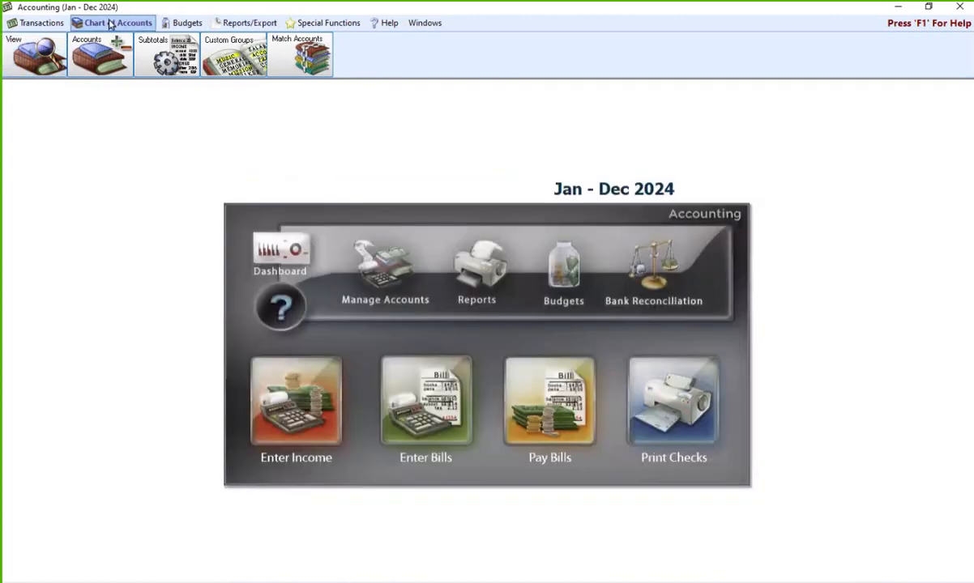
- Create a new Accounts Payable/Vendors account under the employee's name, then close the setup window
left_click(104, 61)
left_click(225, 52)
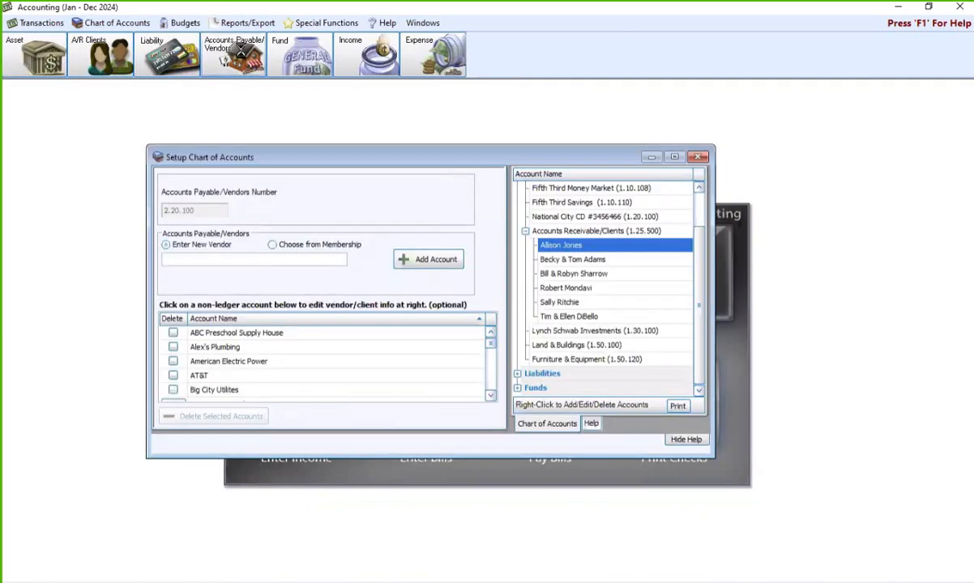
left_click(218, 251)
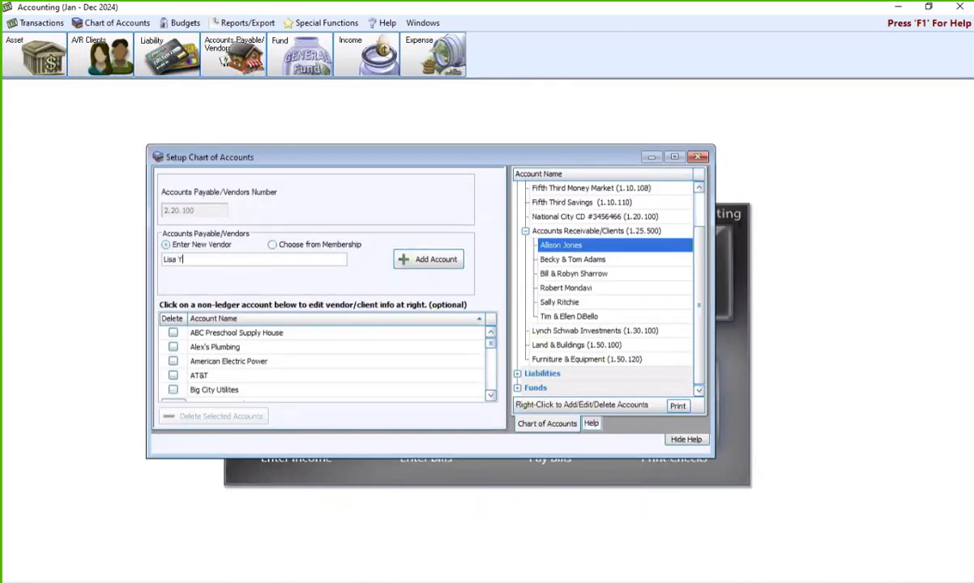
left_click(415, 258)
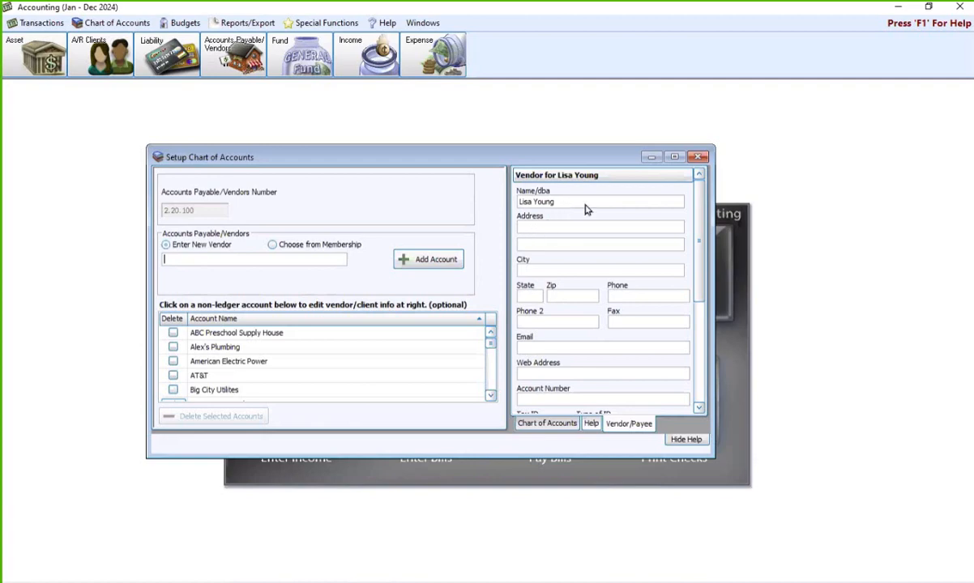
left_click(699, 157)
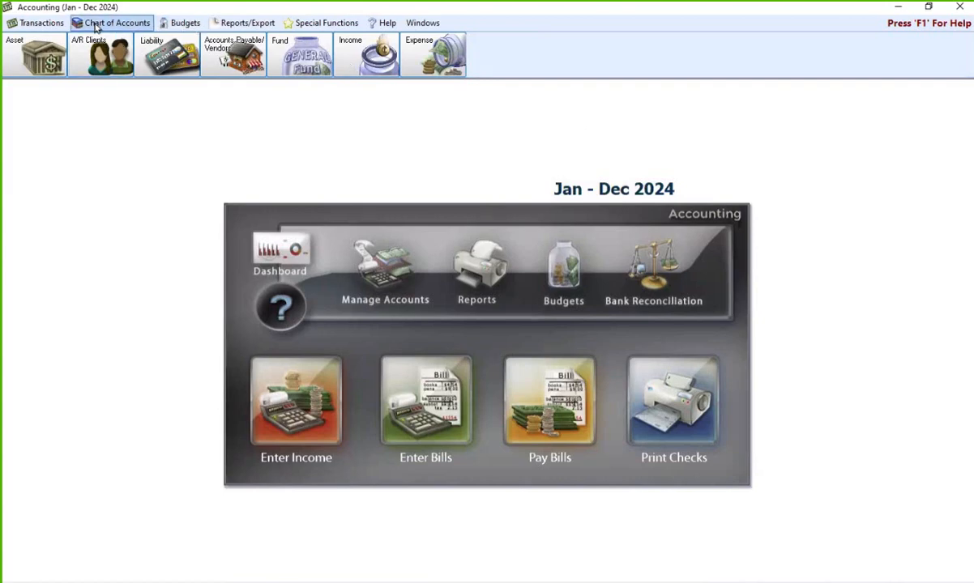
- Start a new Journal Entry Transaction from the Transactions Other menu
left_click(38, 23)
left_click(493, 55)
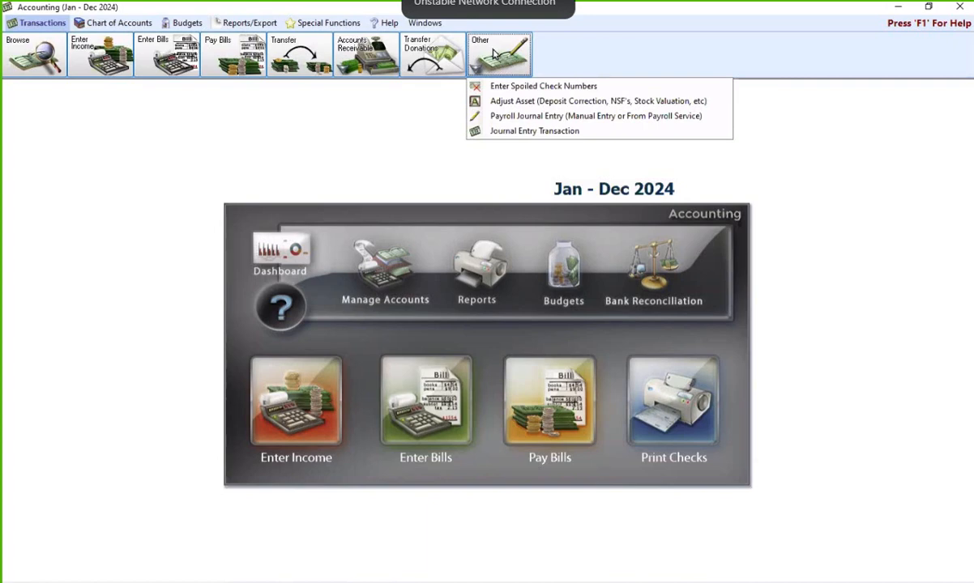
left_click(502, 134)
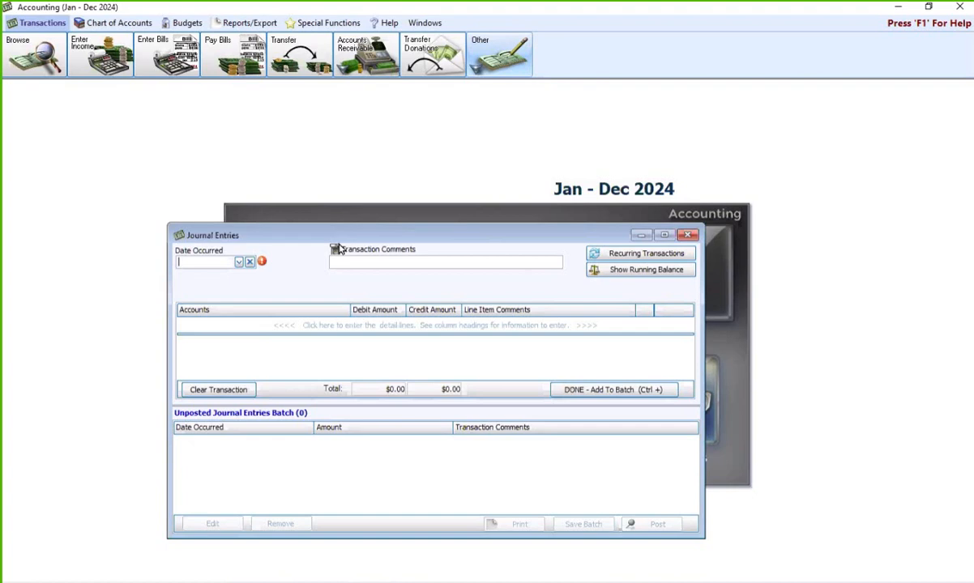
- Date the entry today (06/11/2024) with comment 'Adjustment for lost Paycheck #978653 from 01/31/24.'
left_click(239, 262)
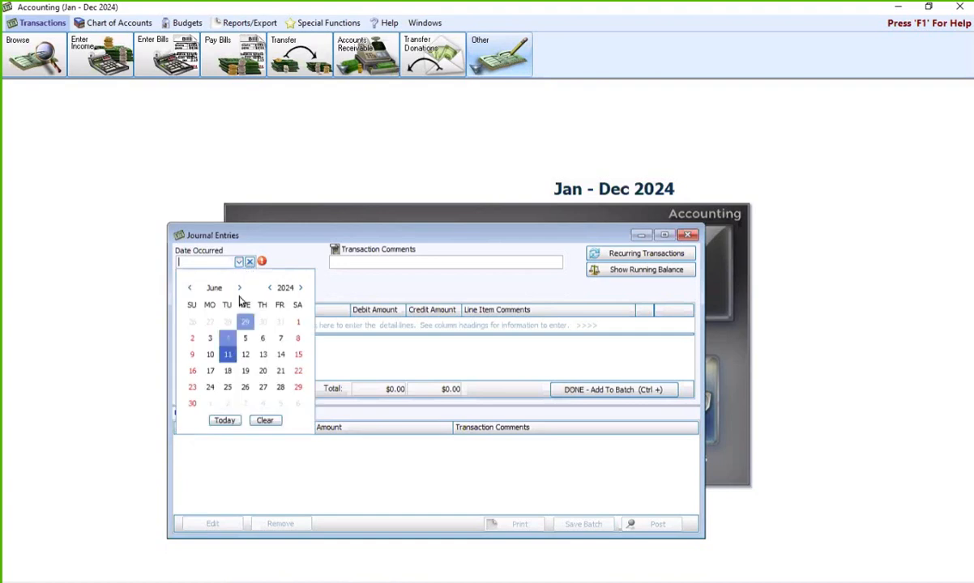
left_click(225, 420)
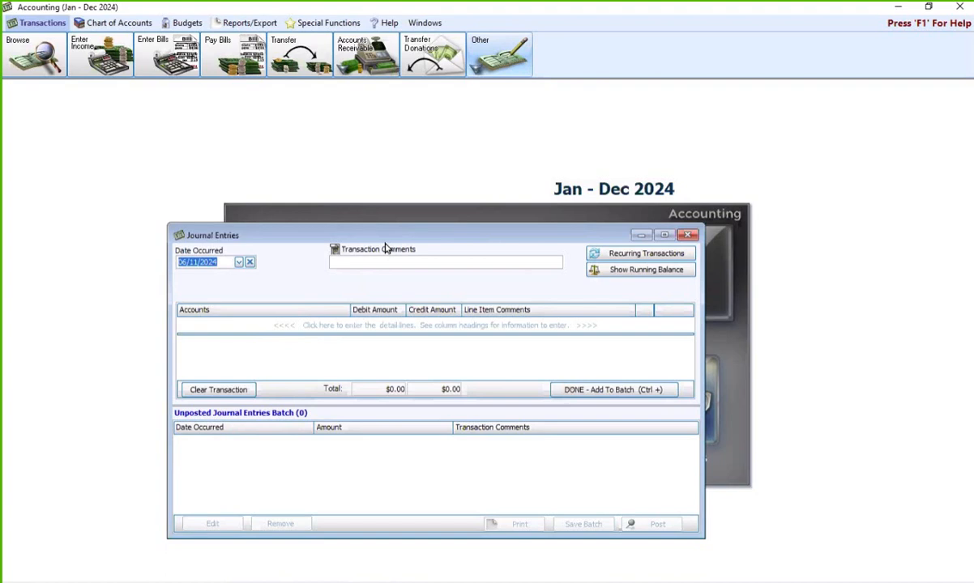
left_click(401, 265)
type("Ad")
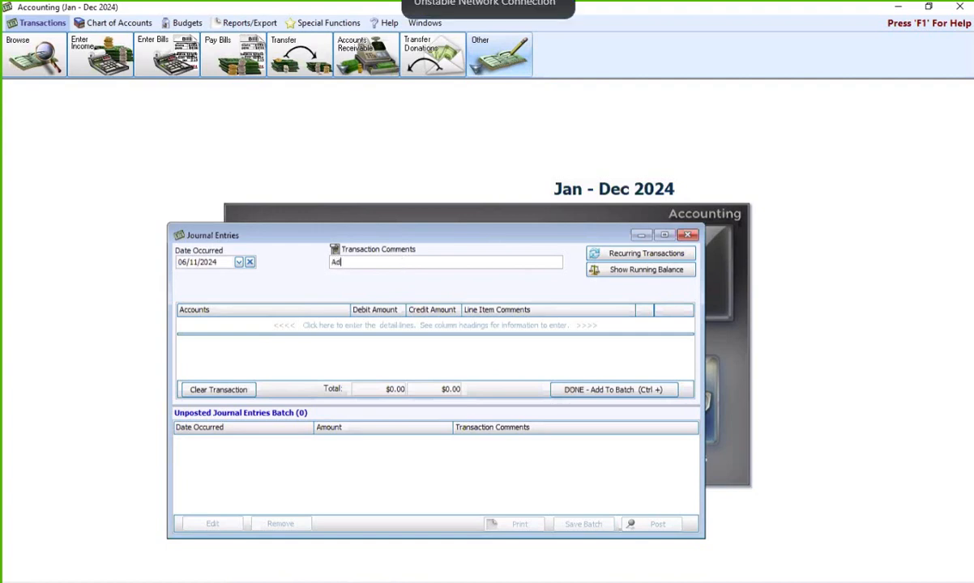
type("justment for lost Paycheck")
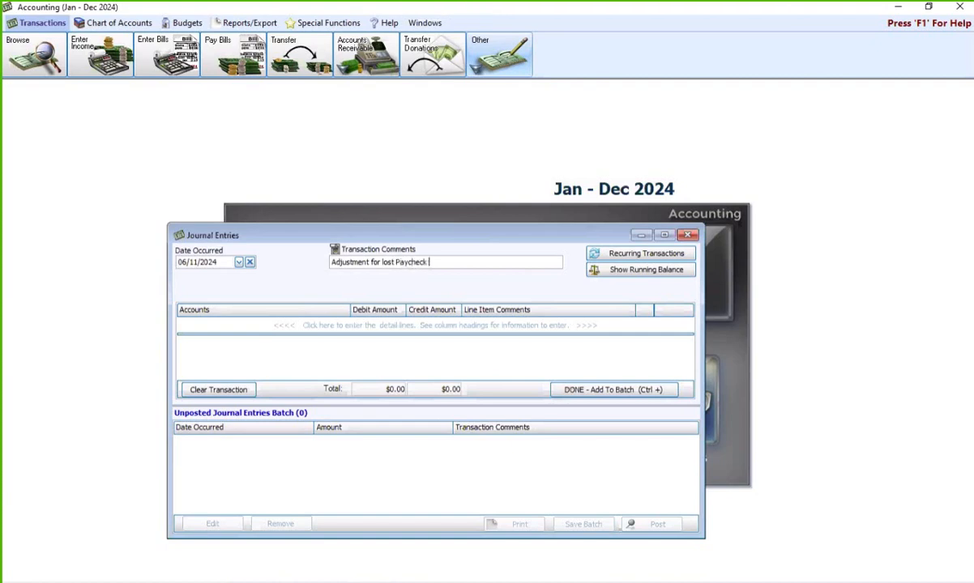
type(" #978653 from 01/31/24.")
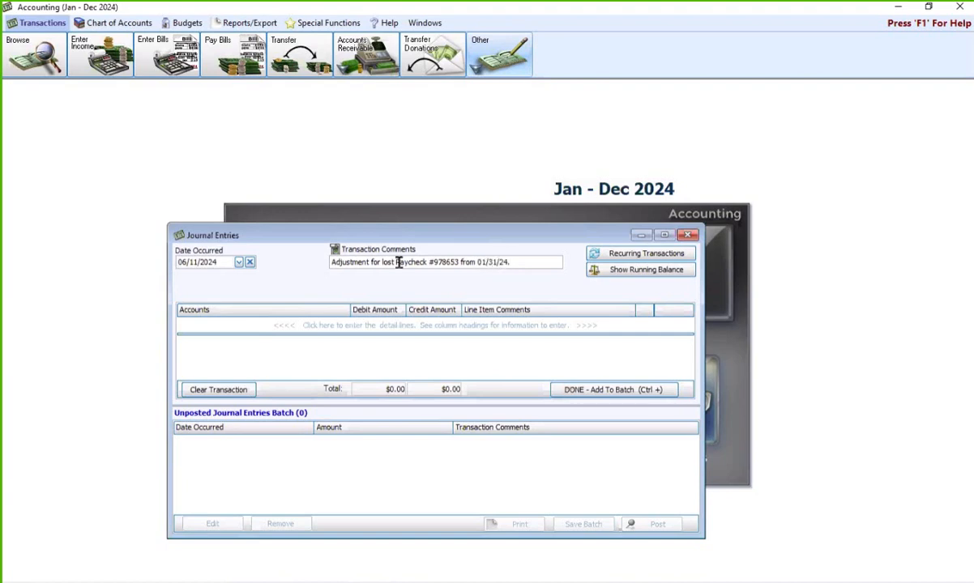
- Debit 530.00 to 1.10.100 Huntington Bank Checking and add a second detail line
left_click(302, 326)
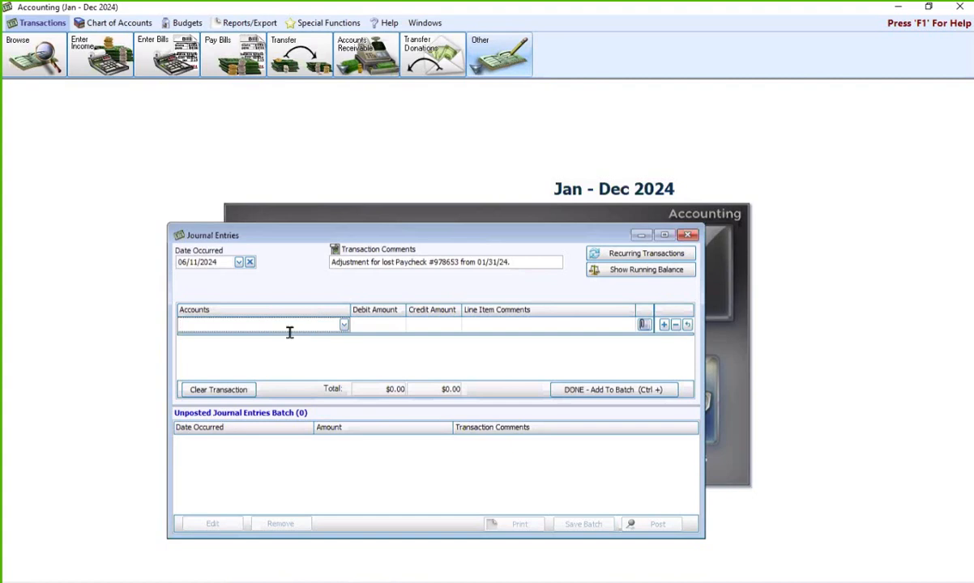
type("hunbt")
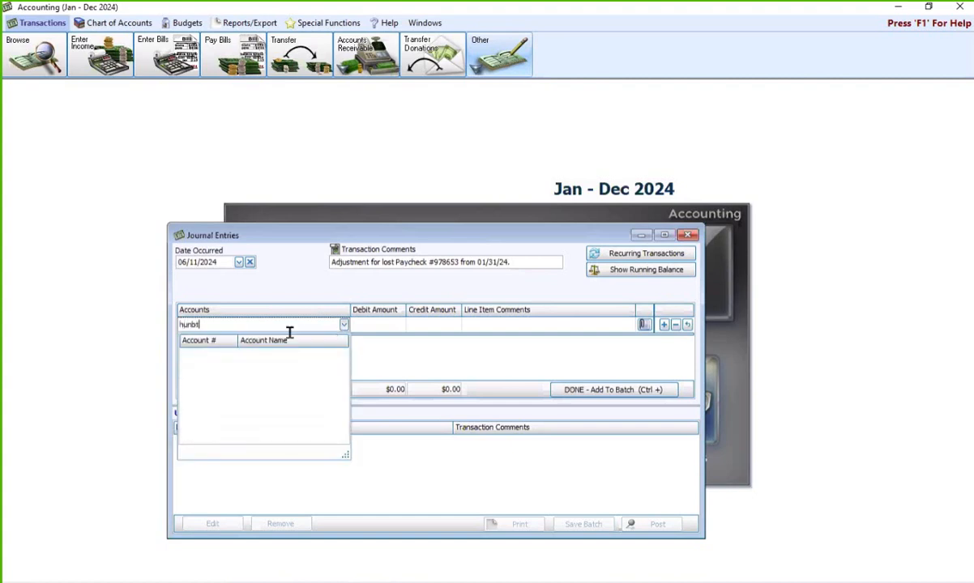
key("BackSpace")
key("BackSpace")
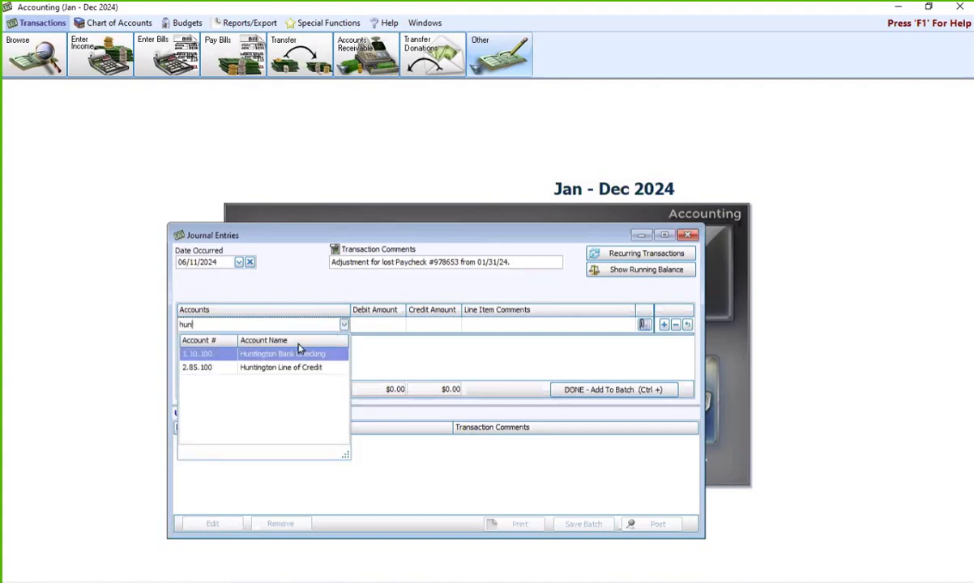
left_click(313, 357)
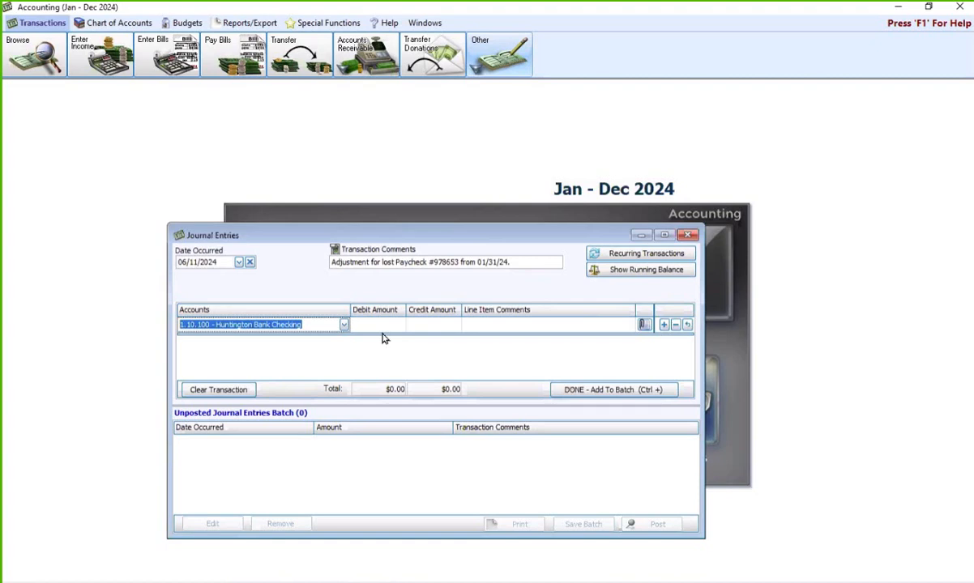
left_click(382, 329)
type("530.")
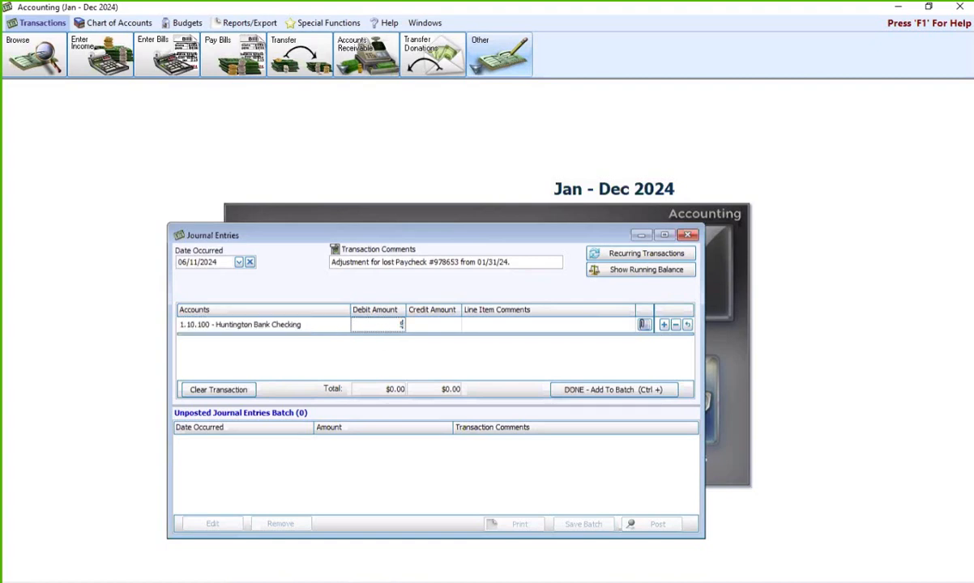
type("00")
left_click(665, 325)
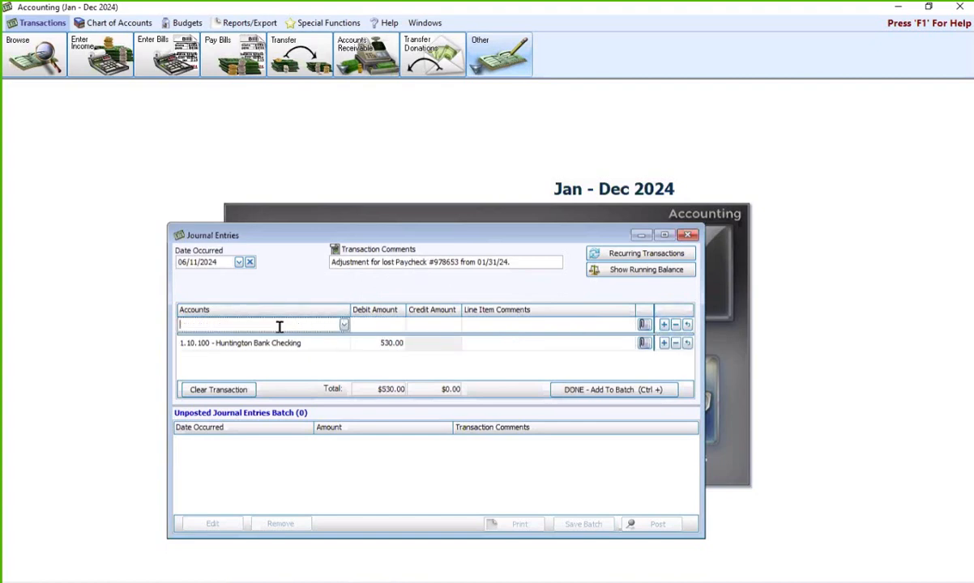
- Credit 530.00 to the employee's vendor account and add the balanced entry to the unposted batch
type("lis")
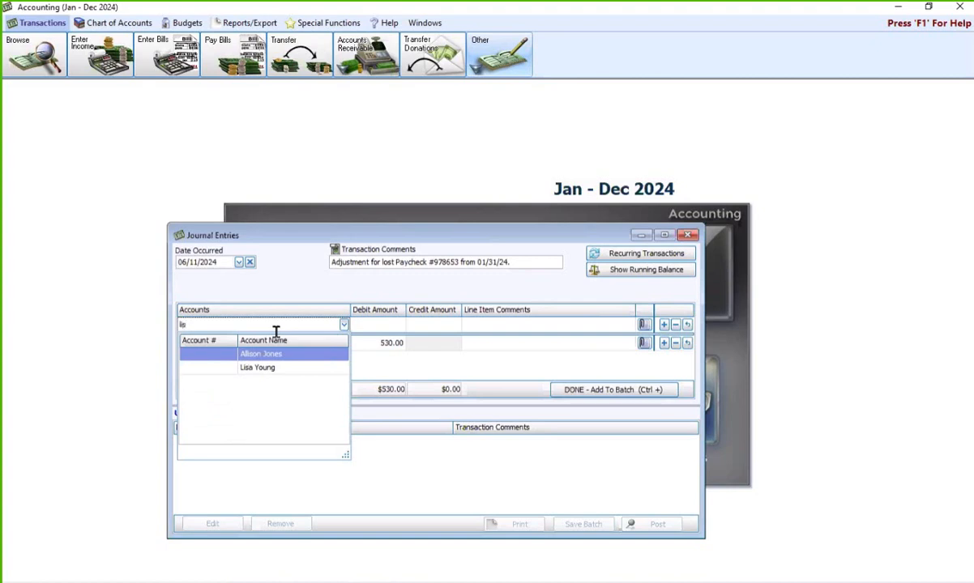
key("Down")
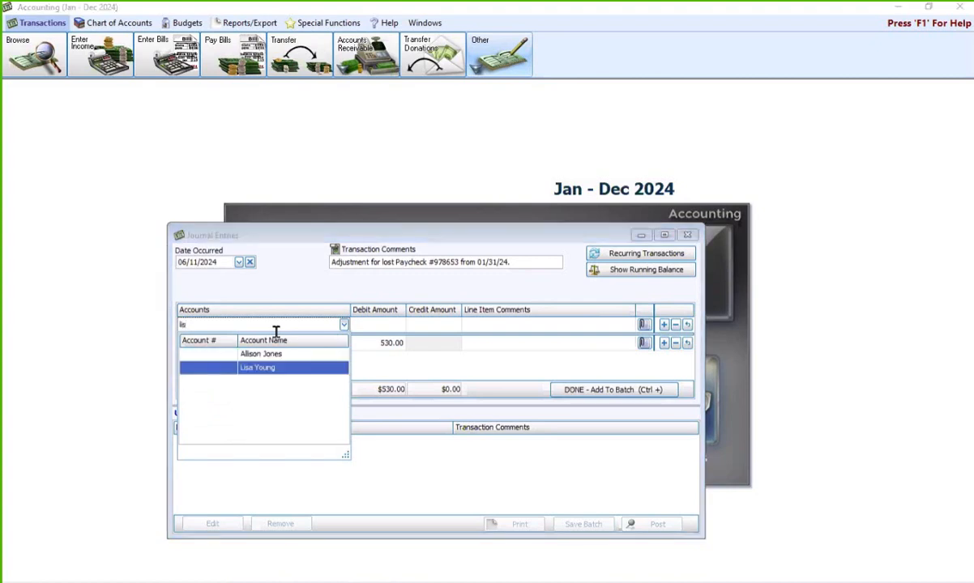
key("Return")
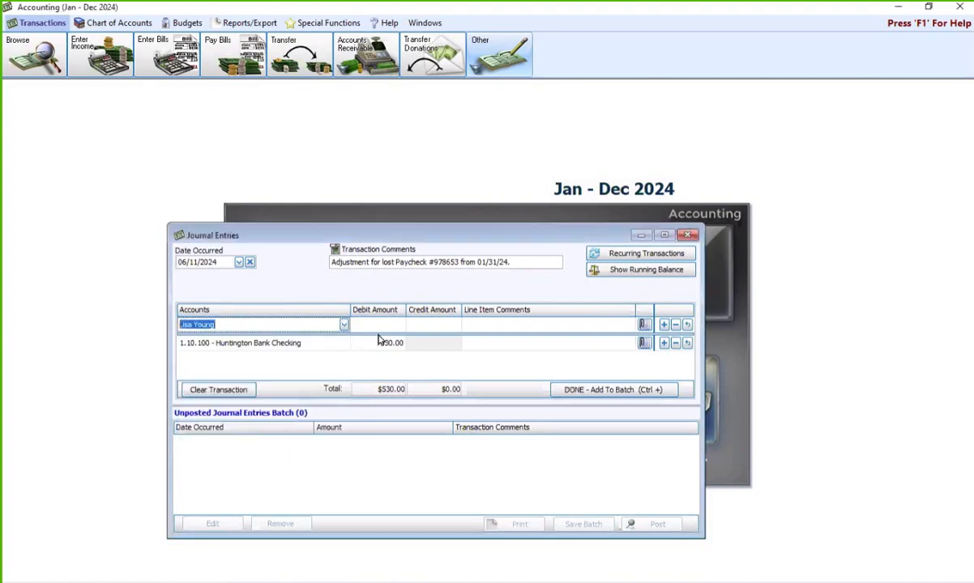
left_click(422, 325)
type("530.0")
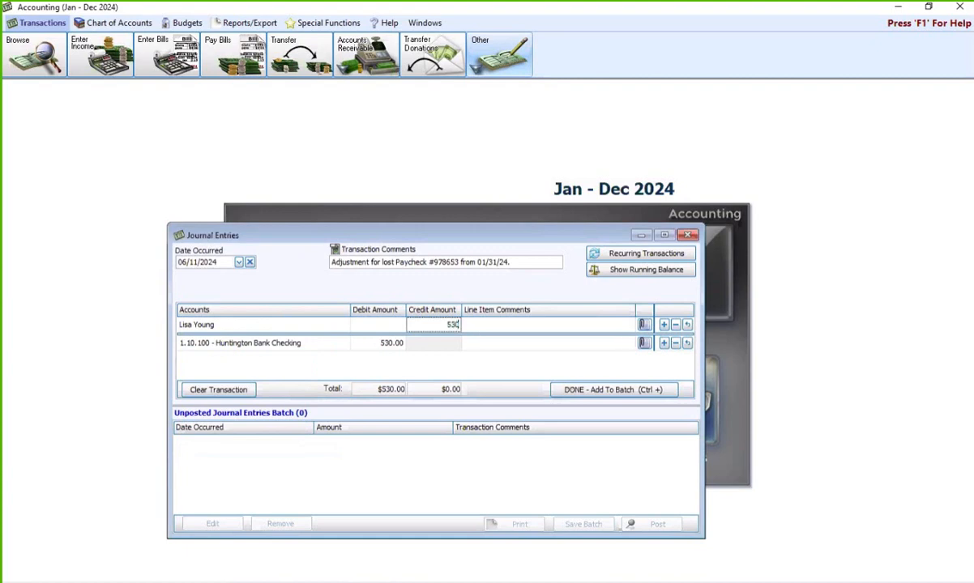
type("0")
left_click(611, 396)
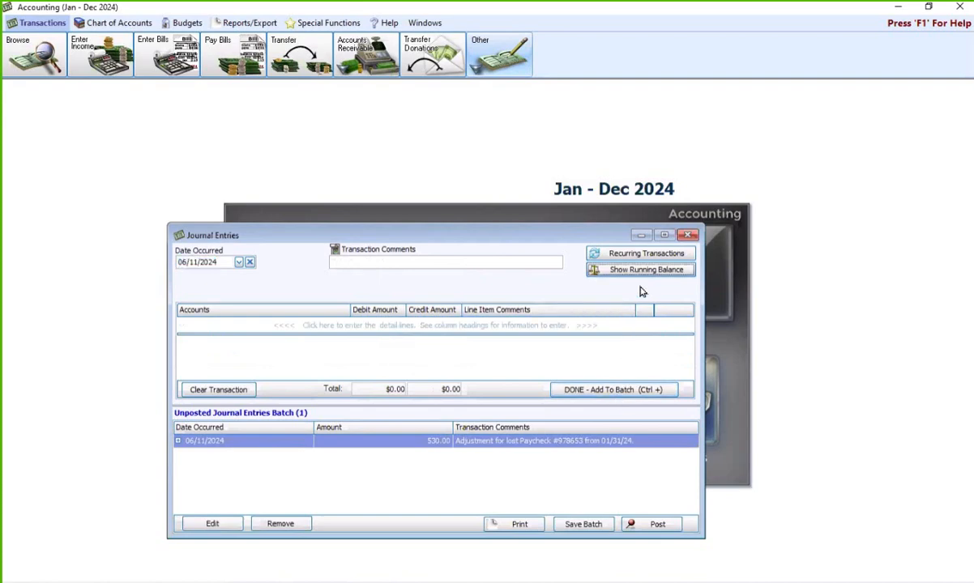
- Display running balances: Huntington Bank Checking rises to $51,924.03, the employee's account to $530.00
left_click(609, 270)
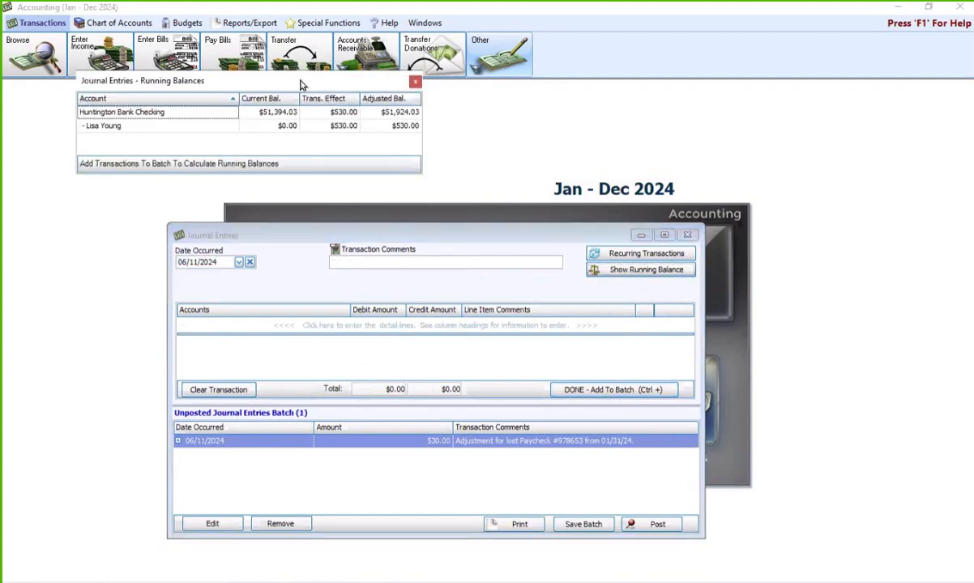
left_click_drag(294, 86, 535, 133)
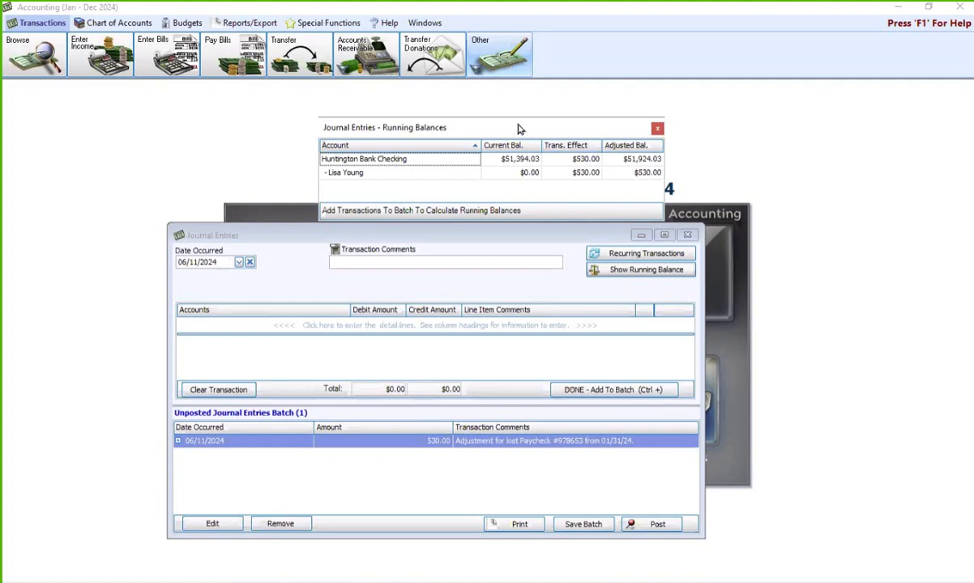
left_click_drag(487, 133, 456, 109)
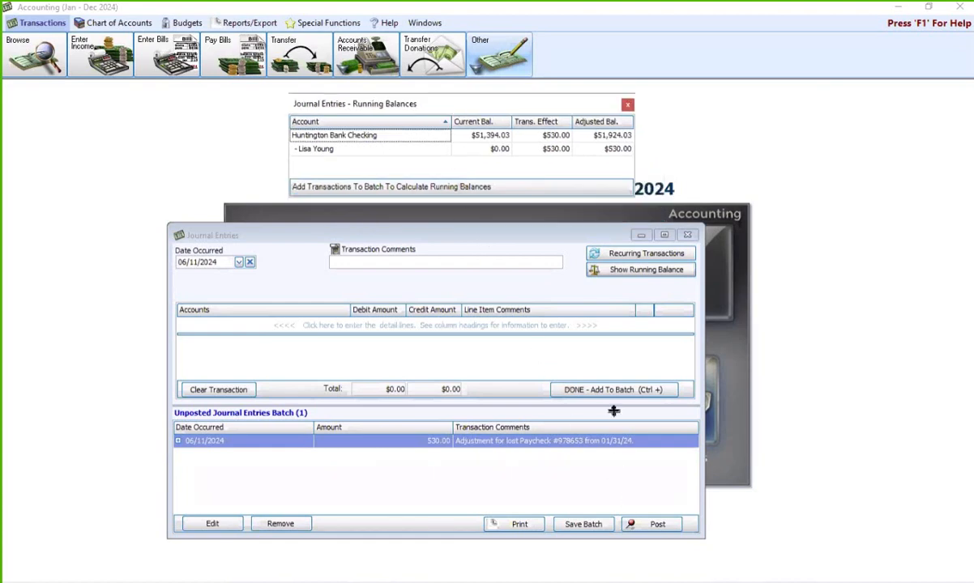
- Post the $530.00 entry as transaction 104 without printing, then close both windows
left_click(653, 525)
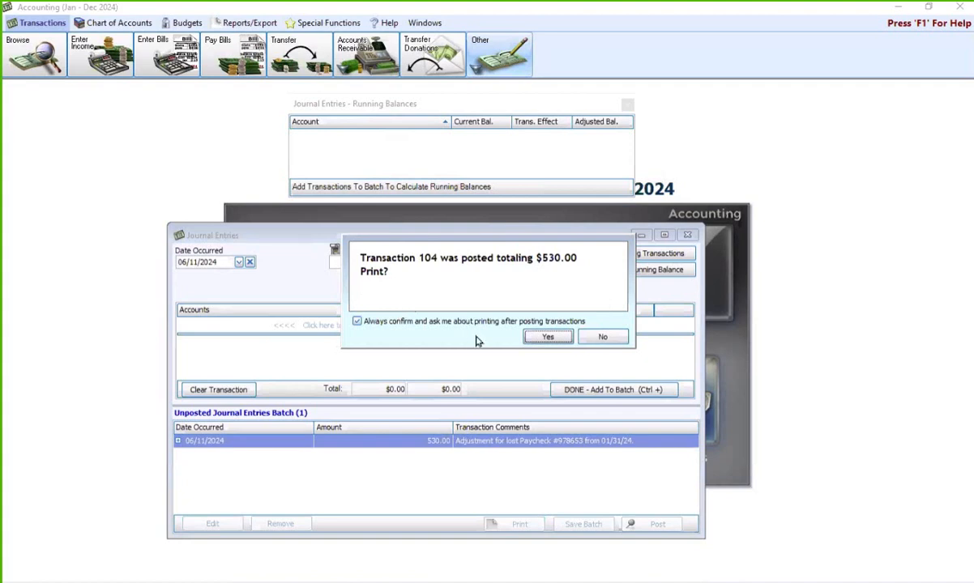
left_click(601, 338)
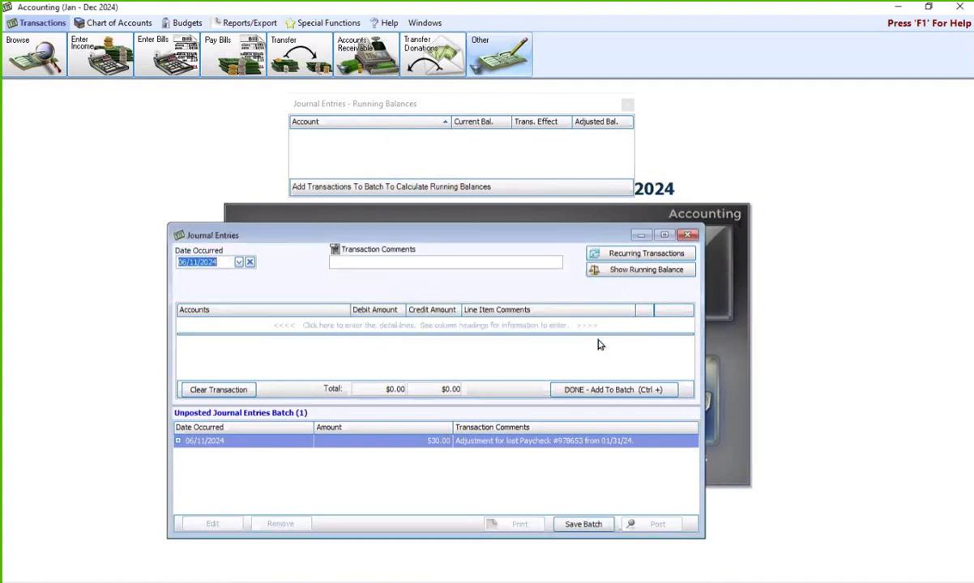
left_click(627, 104)
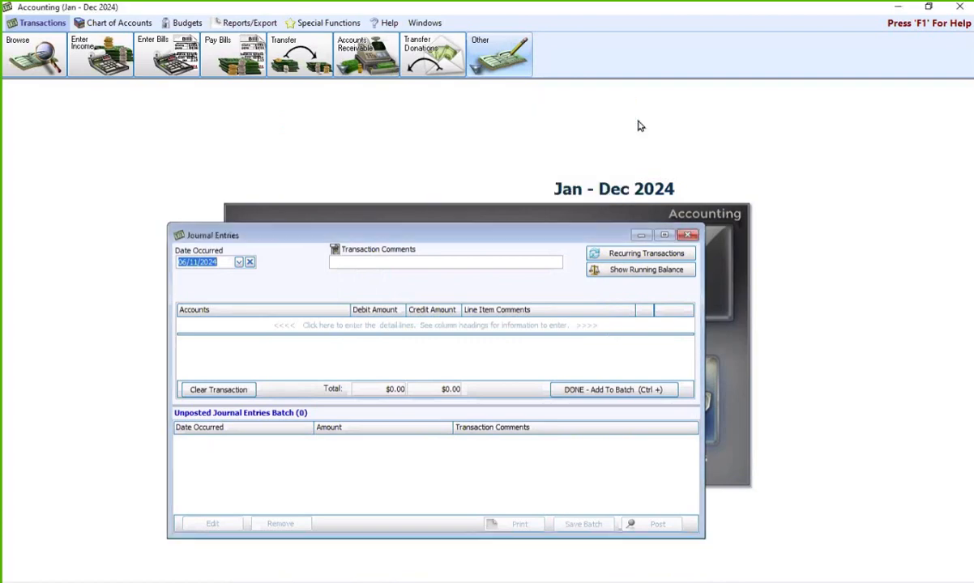
left_click(688, 233)
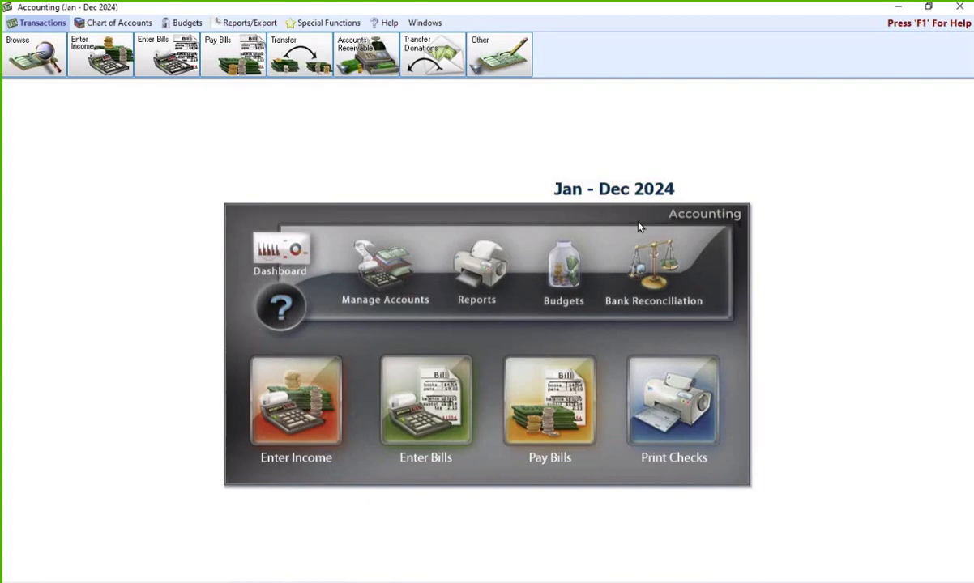
- In Pay Bills, list Vendors with a Balance from the Quick Pay options
left_click(560, 400)
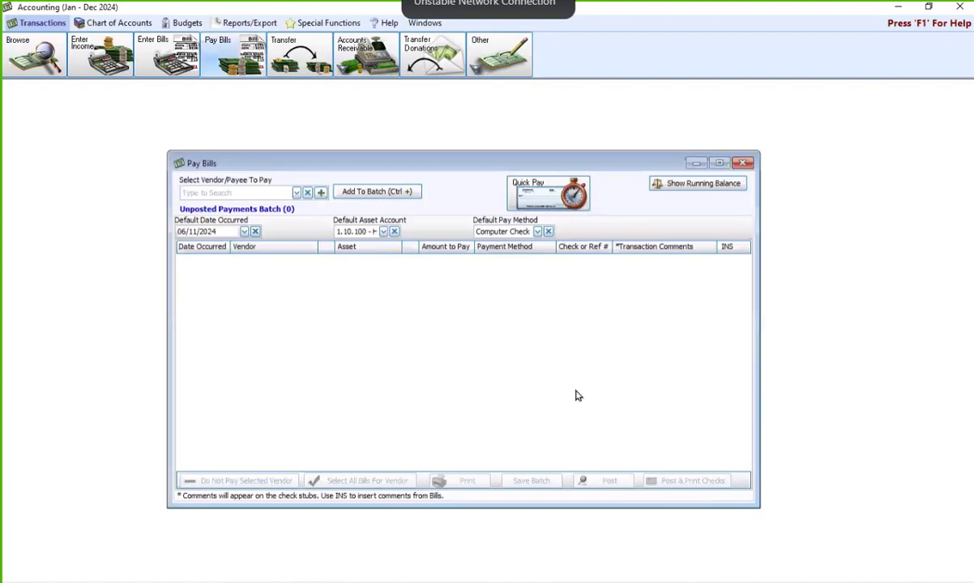
left_click(538, 195)
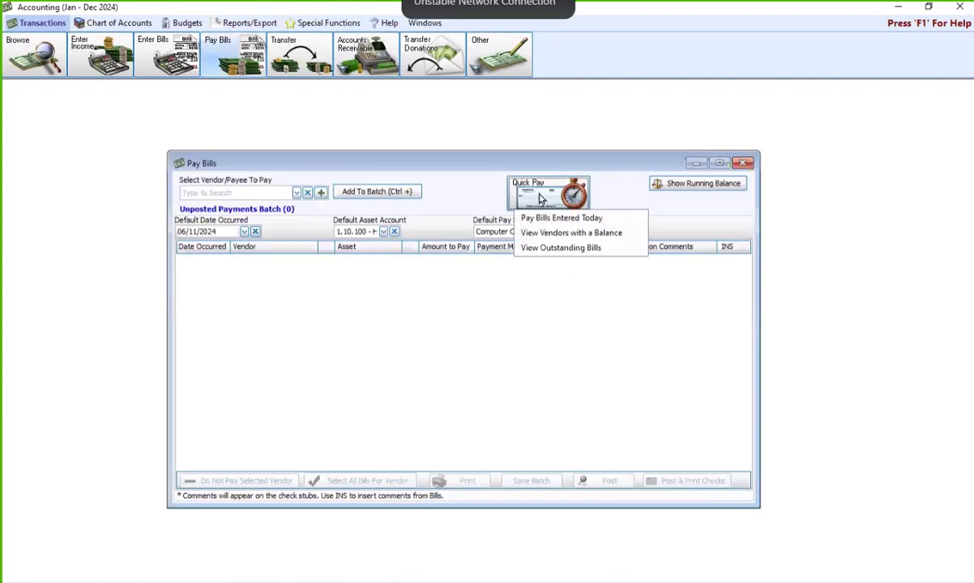
left_click(565, 238)
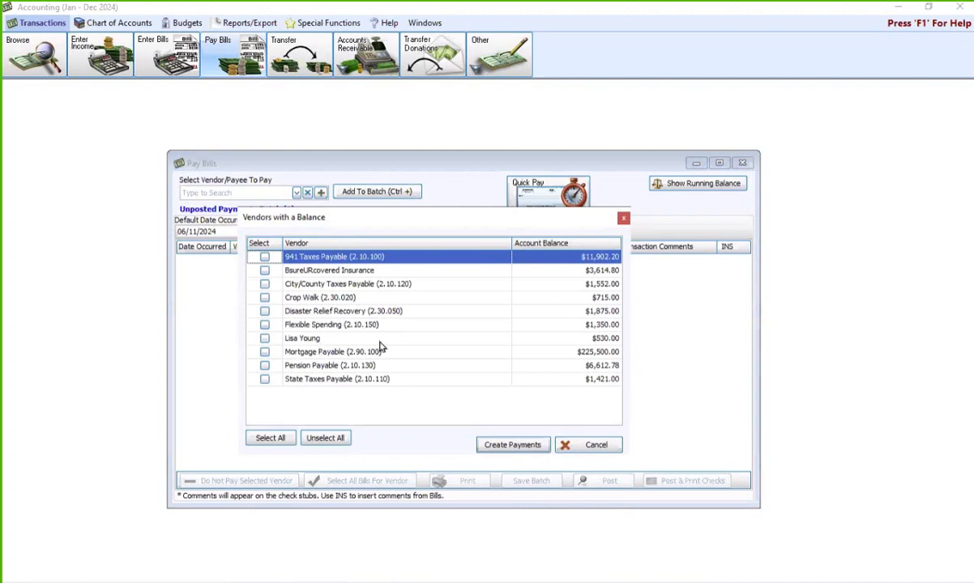
- Select the employee's $530.00 balance and create its payment in the unposted batch
left_click(422, 340)
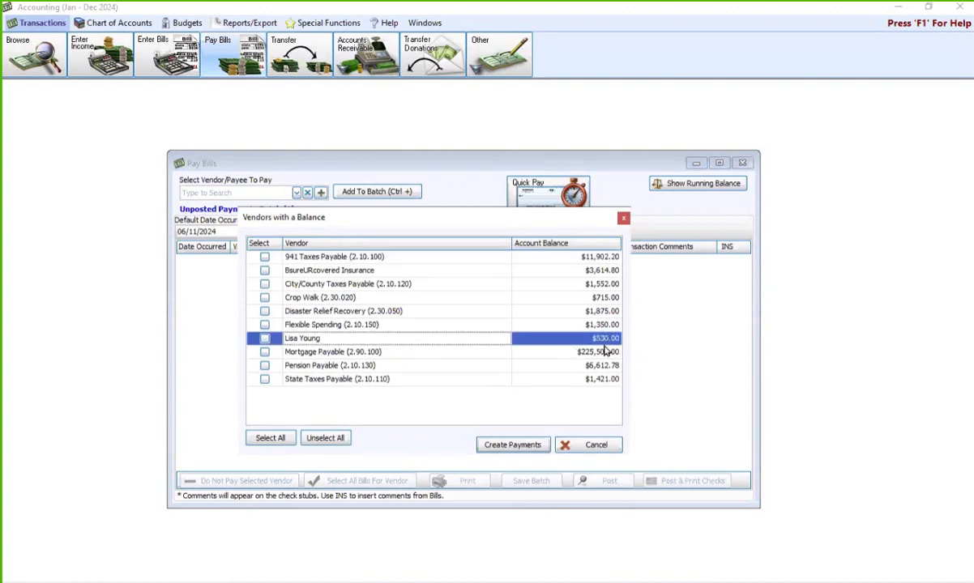
left_click(264, 338)
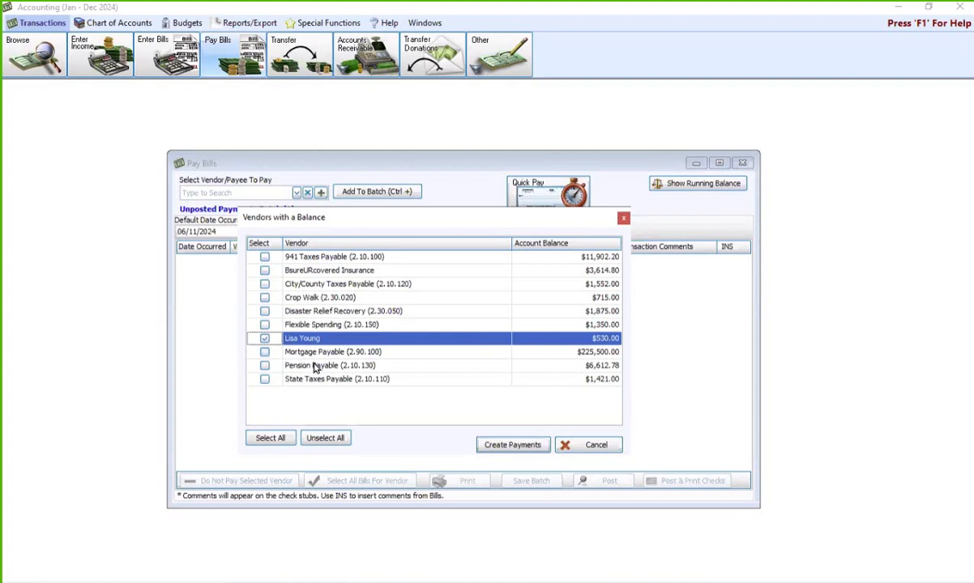
left_click(508, 448)
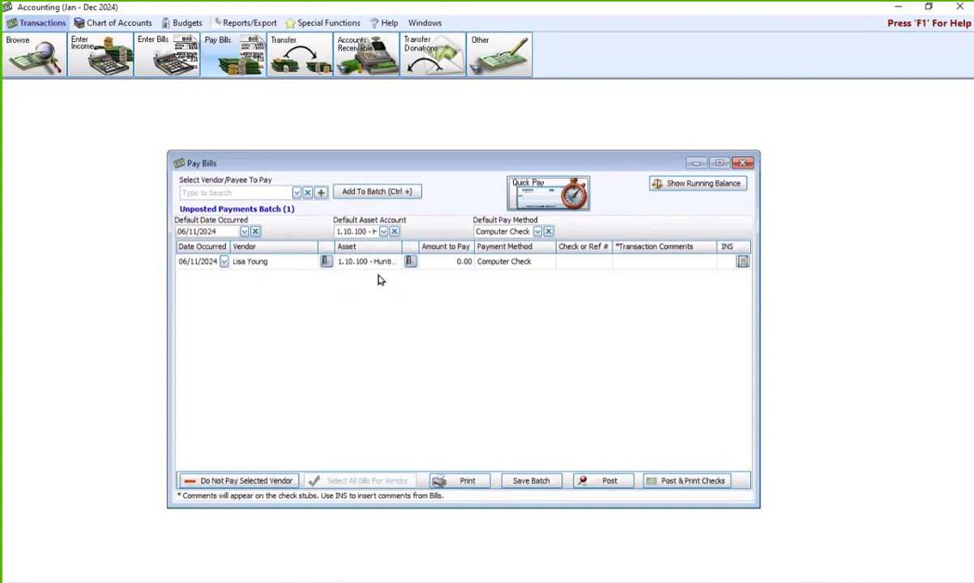
- Accept 530.00 as the employee's amount to pay and add the comment 'Replacement check for lost paycheck from 01/31/24'
left_click(447, 266)
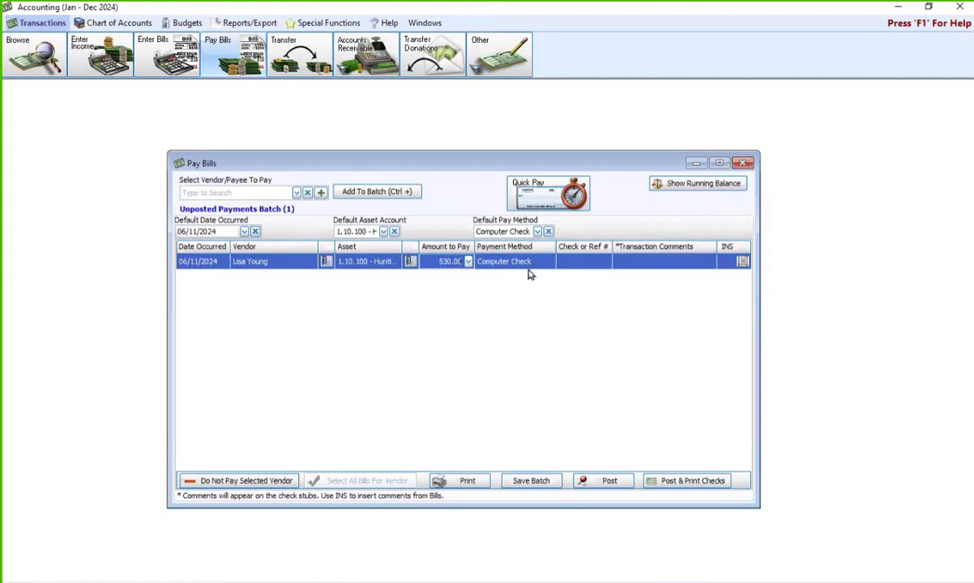
left_click(636, 266)
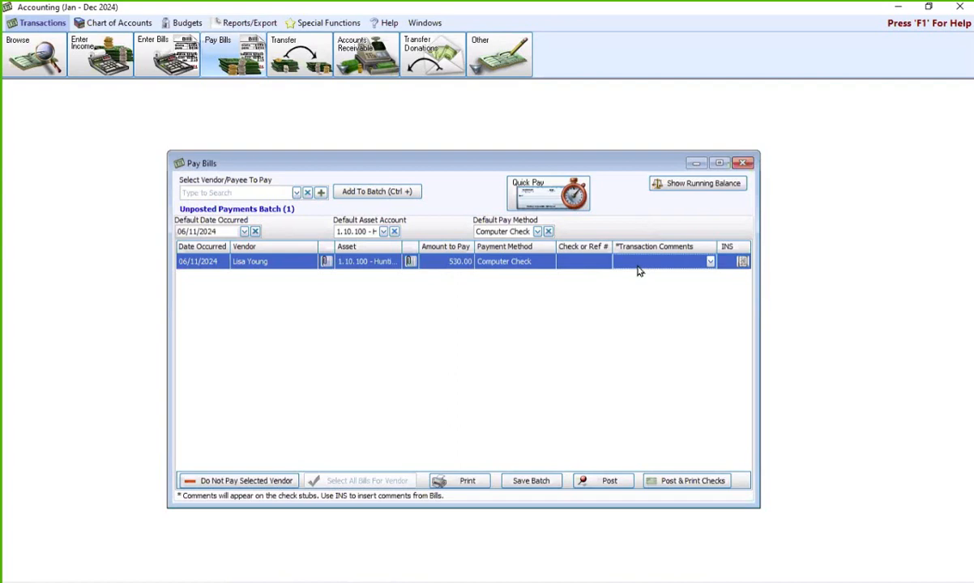
type("Re")
type("placement chgeck for list check")
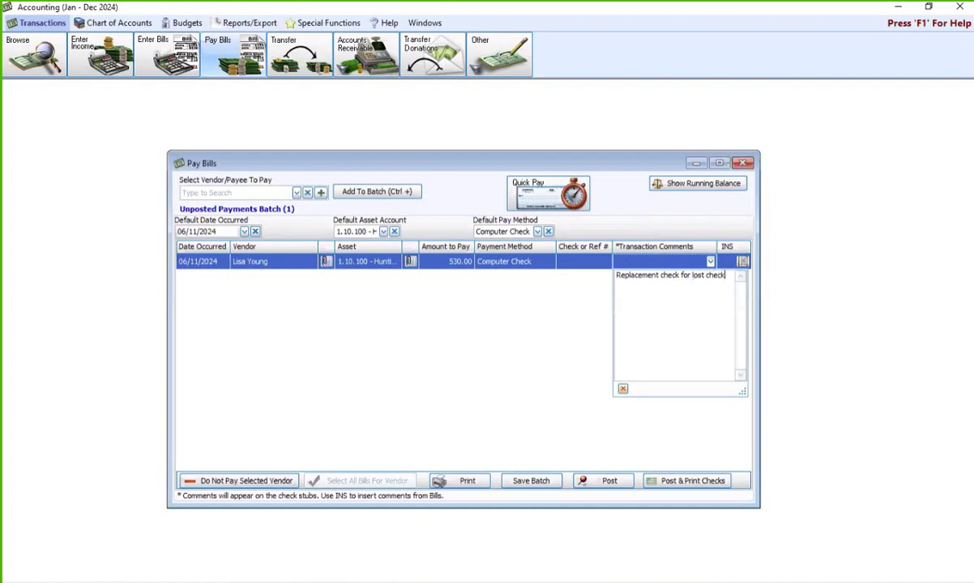
key("BackSpace")
key("BackSpace")
key("BackSpace")
type("ck from 01/31/24.")
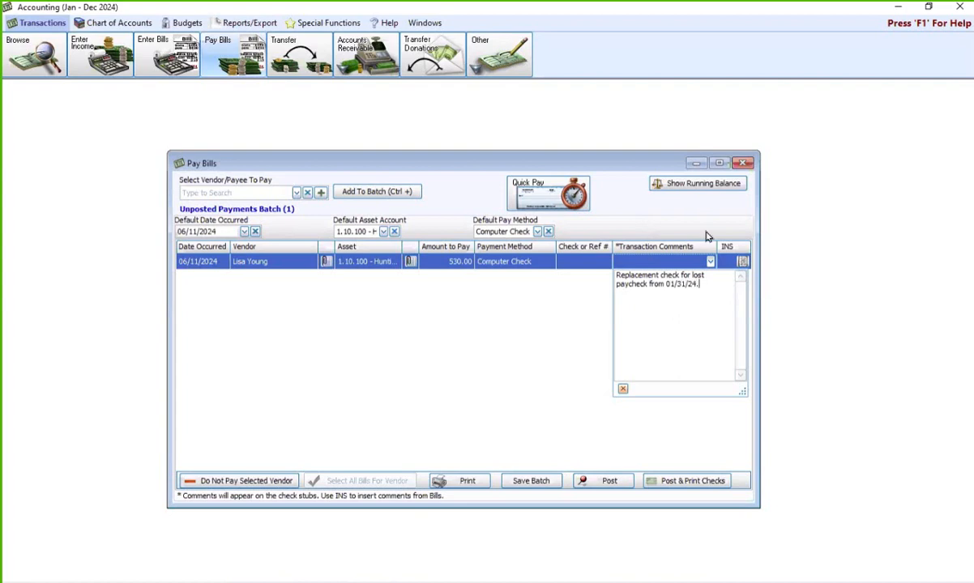
left_click(582, 154)
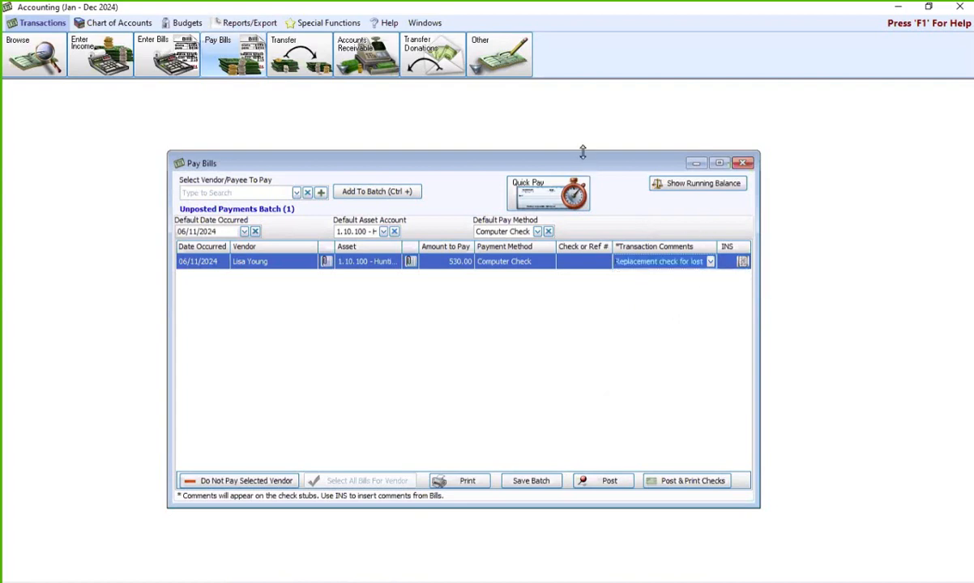
- Post the $530 payment as transaction 105 without printing the confirmation, bringing up checks to print
left_click(689, 482)
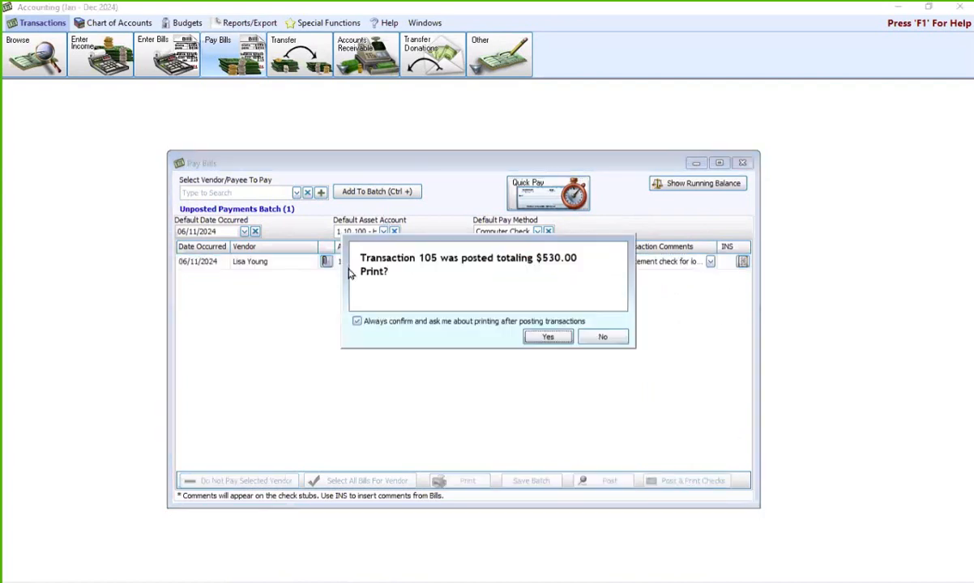
left_click(607, 339)
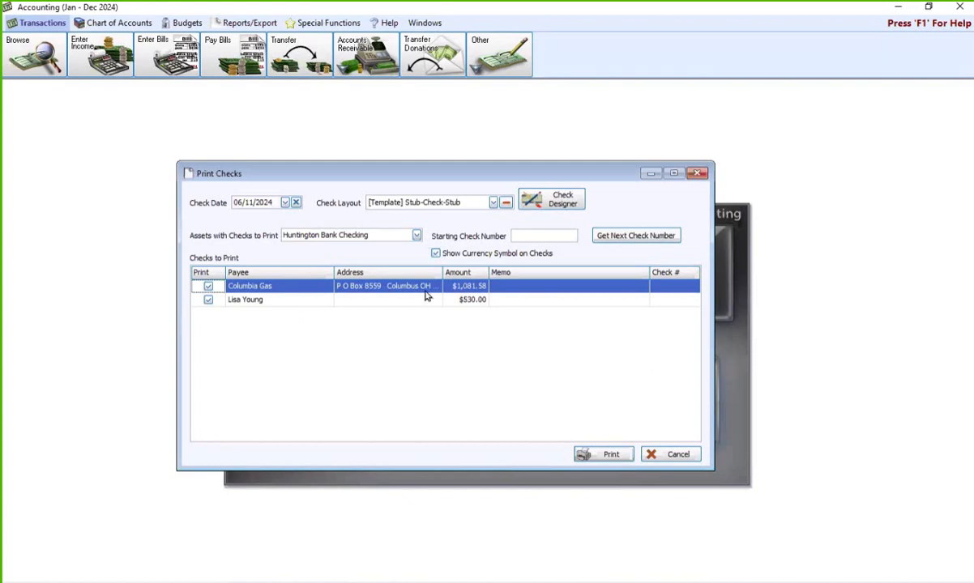
- Exclude the Columbia Gas check and assign check number 997421 to the employee's $530 check
left_click(207, 288)
left_click(612, 236)
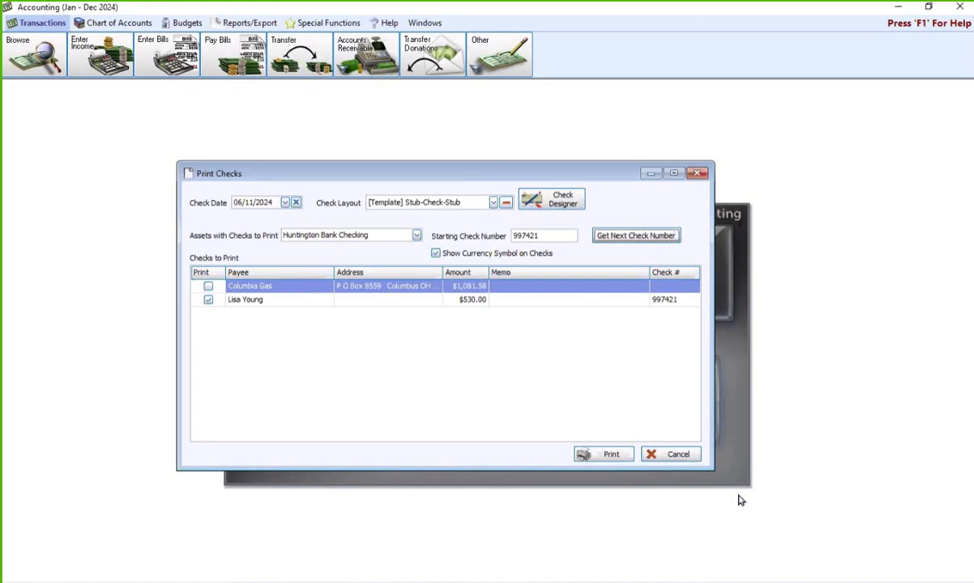
- Cancel out of the Print Checks dialog to return to the Accounting home panel
left_click(670, 454)
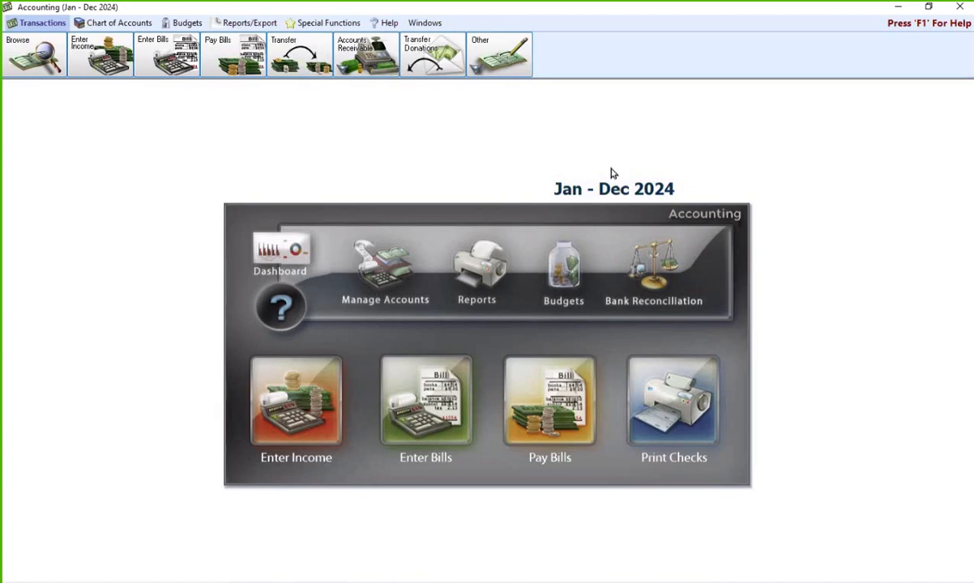
- Open the Payroll module from the church software launcher, declining the transfer to accounting
left_click(424, 582)
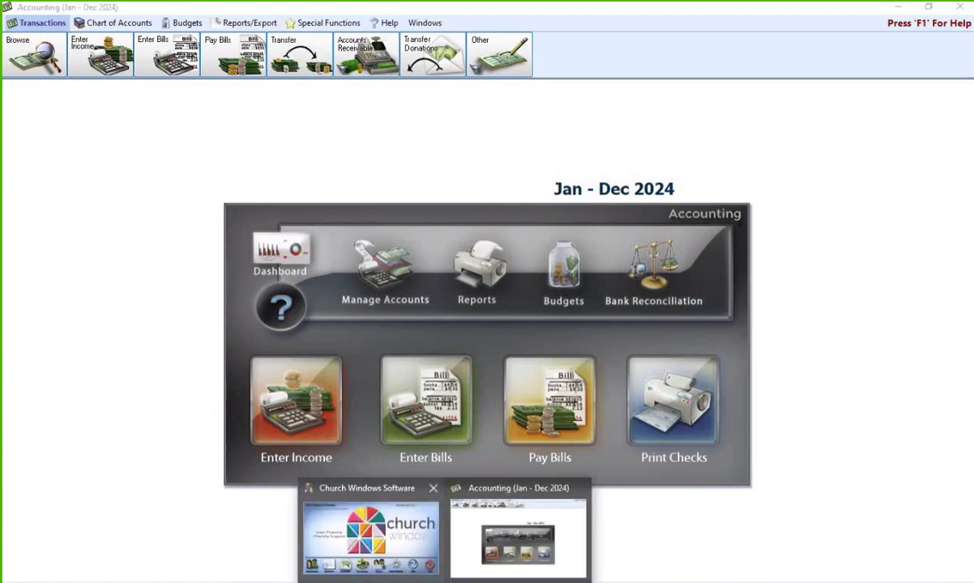
left_click(413, 557)
left_click(508, 425)
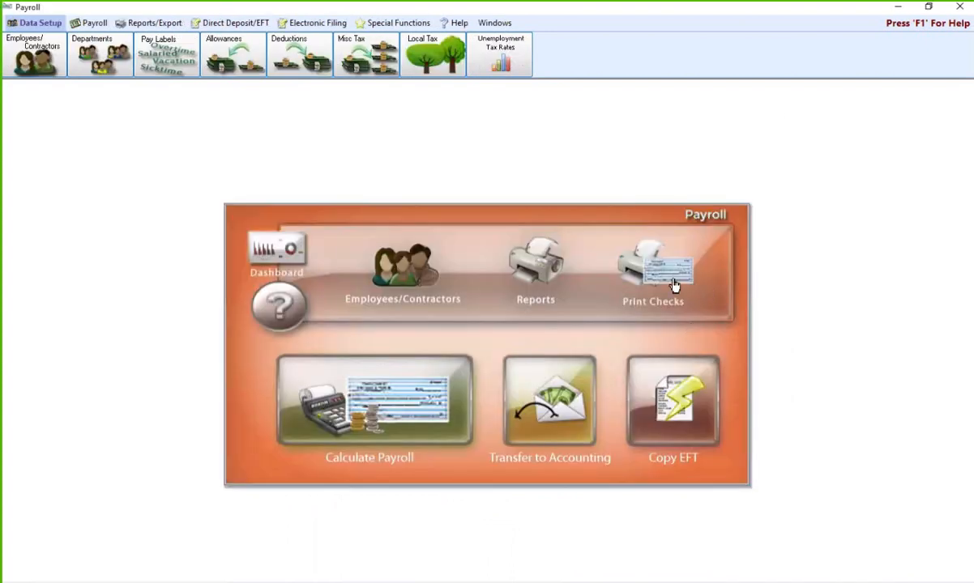
left_click(555, 316)
- Print First Run payroll checks and acknowledge that there are none to print
left_click(612, 271)
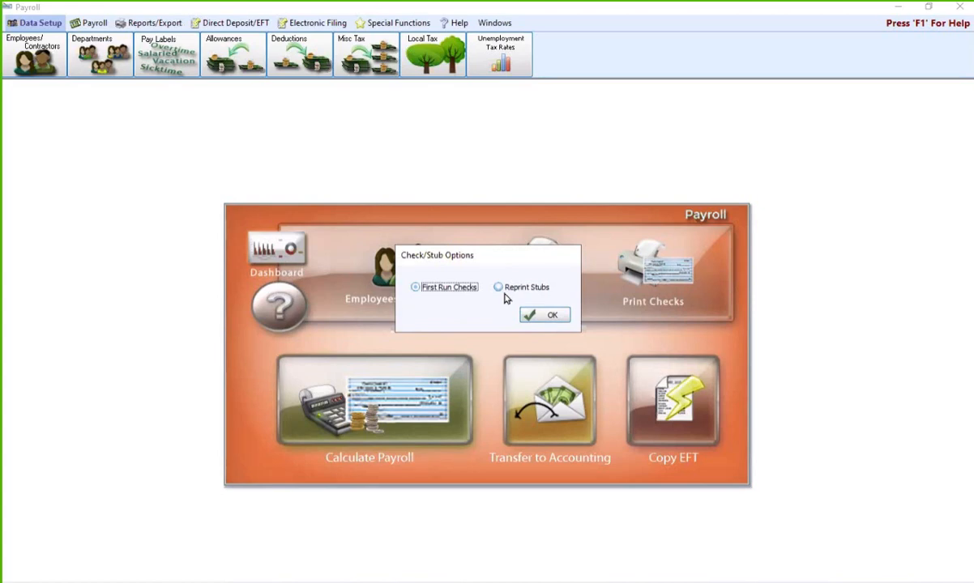
left_click(554, 315)
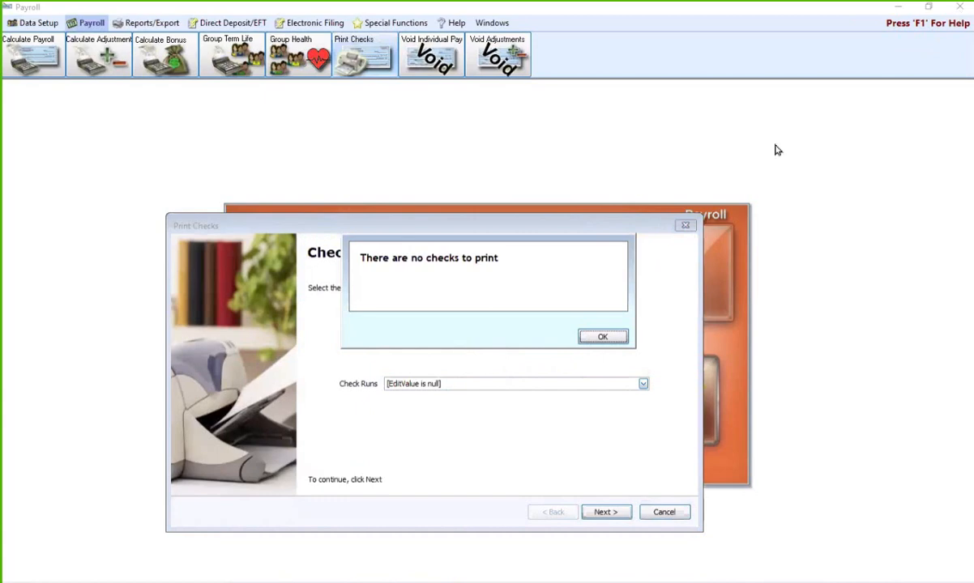
left_click(595, 337)
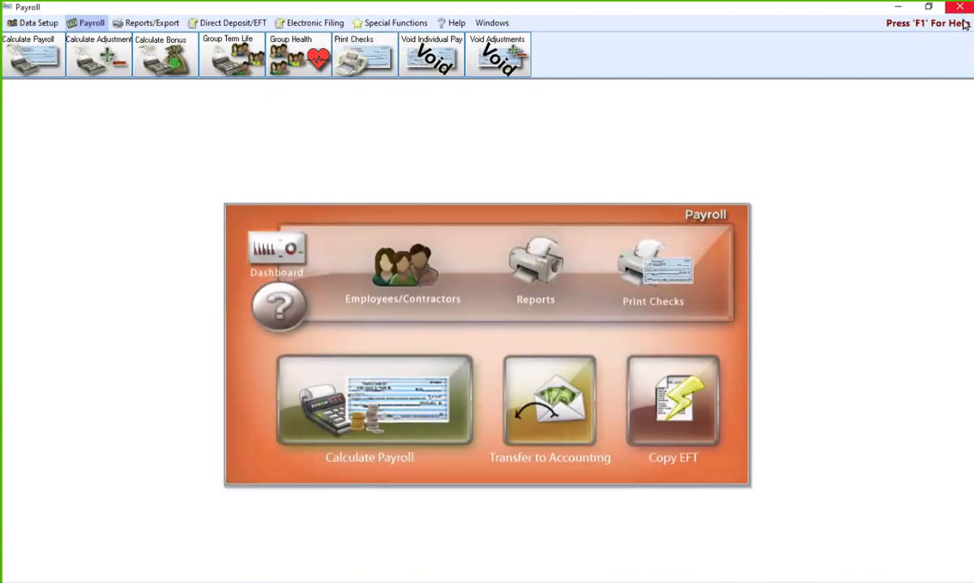